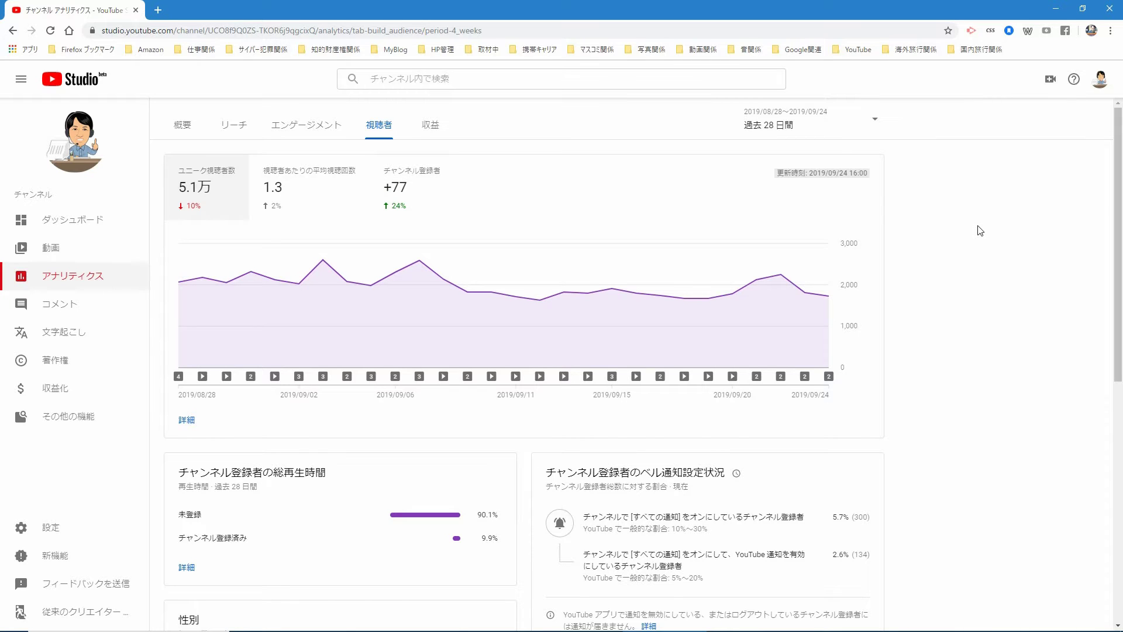
- Examine the channel's audience analytics for the past 28 days, including subscriber watch time, notifications, gender, age, country and subtitle breakdowns
{"action": "scroll", "coordinate": [980, 231], "scroll_direction": "down", "scroll_amount": 1}
{"action": "scroll", "coordinate": [980, 231], "scroll_direction": "down", "scroll_amount": 1}
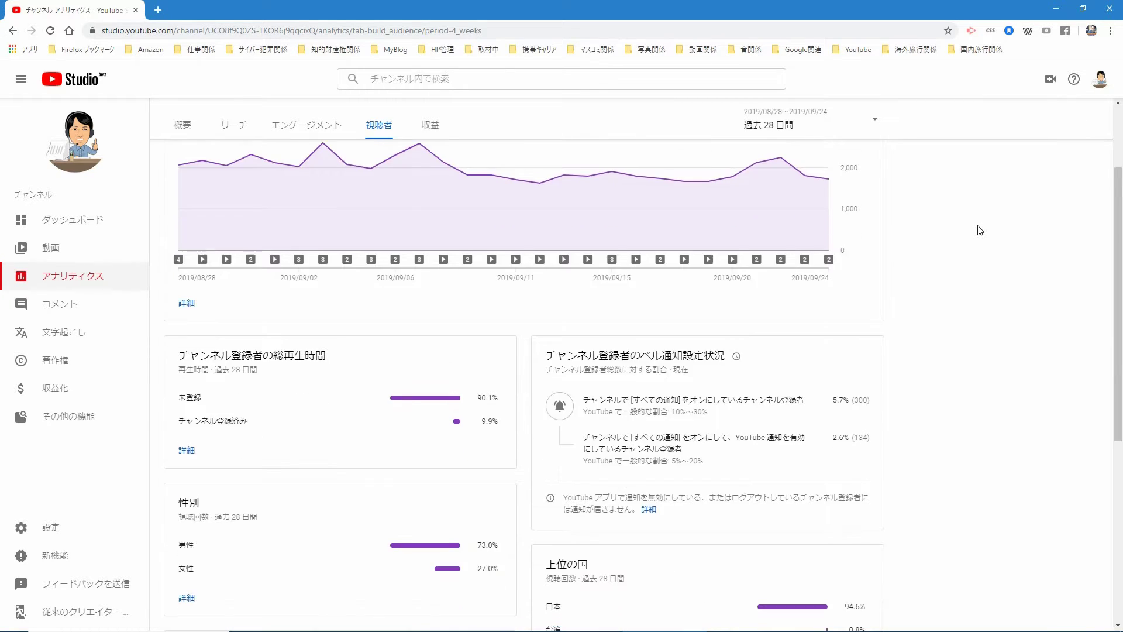
{"action": "scroll", "coordinate": [980, 230], "scroll_direction": "down", "scroll_amount": 2}
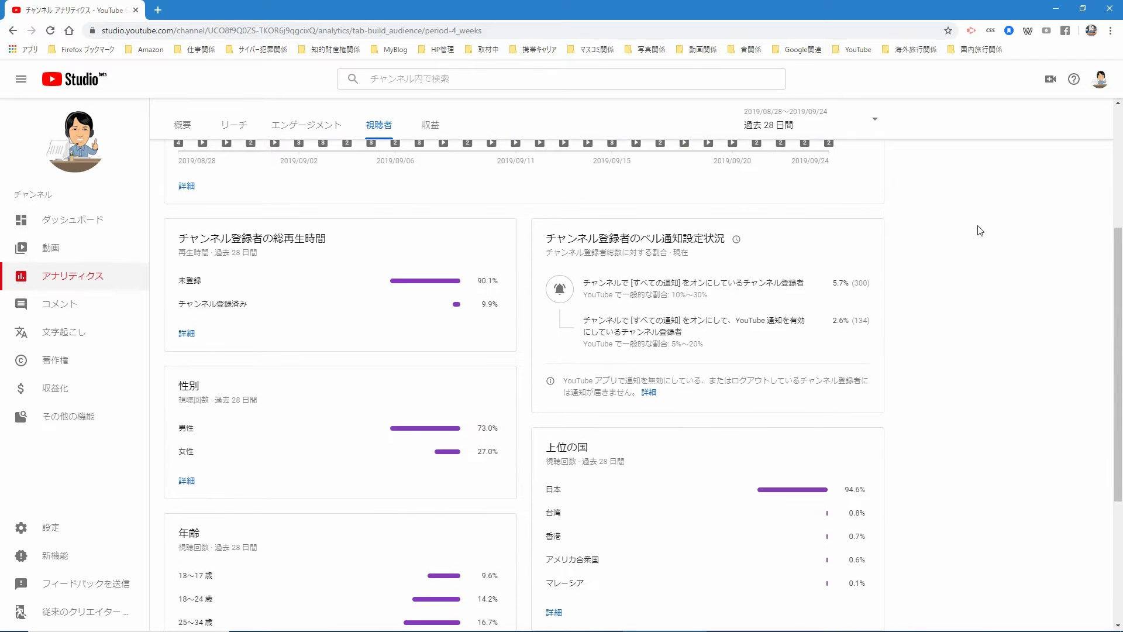
{"action": "scroll", "coordinate": [981, 231], "scroll_direction": "down", "scroll_amount": 4}
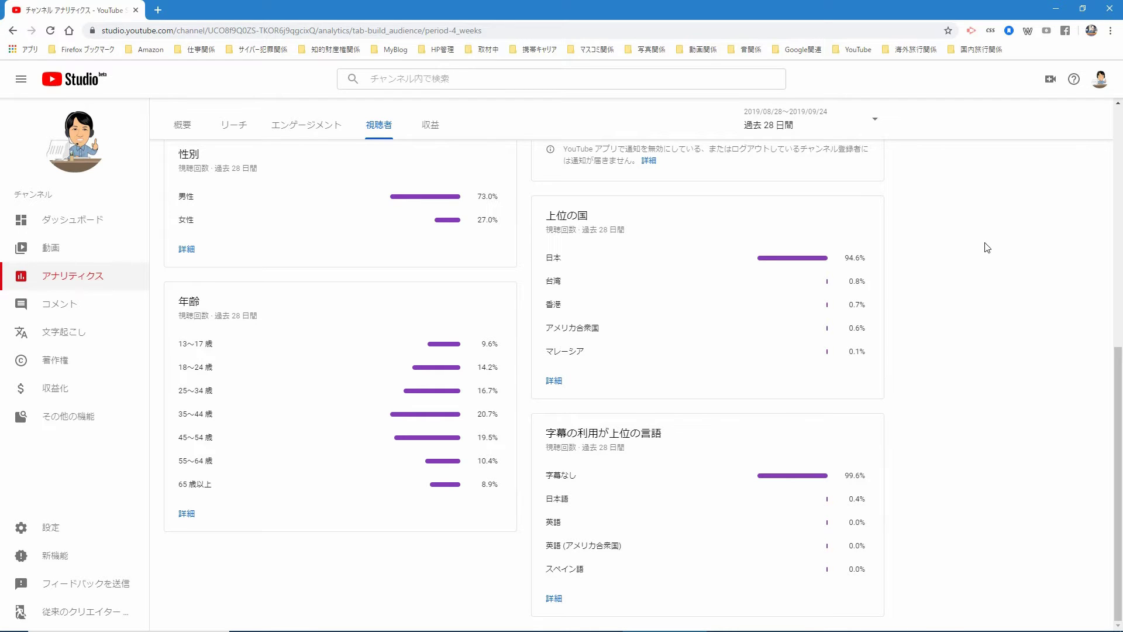
{"action": "scroll", "coordinate": [987, 247], "scroll_direction": "up", "scroll_amount": 8}
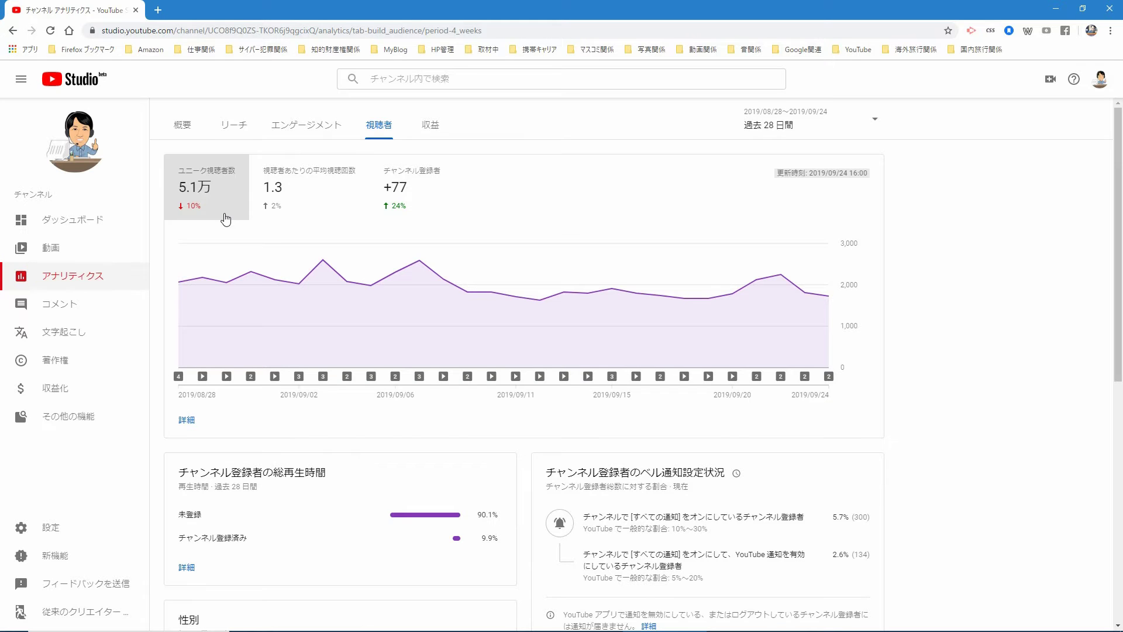
- Return to the channel's live stream list and examine the view counts of the archived streams back to late August 2019
{"action": "key", "text": "alt+Left"}
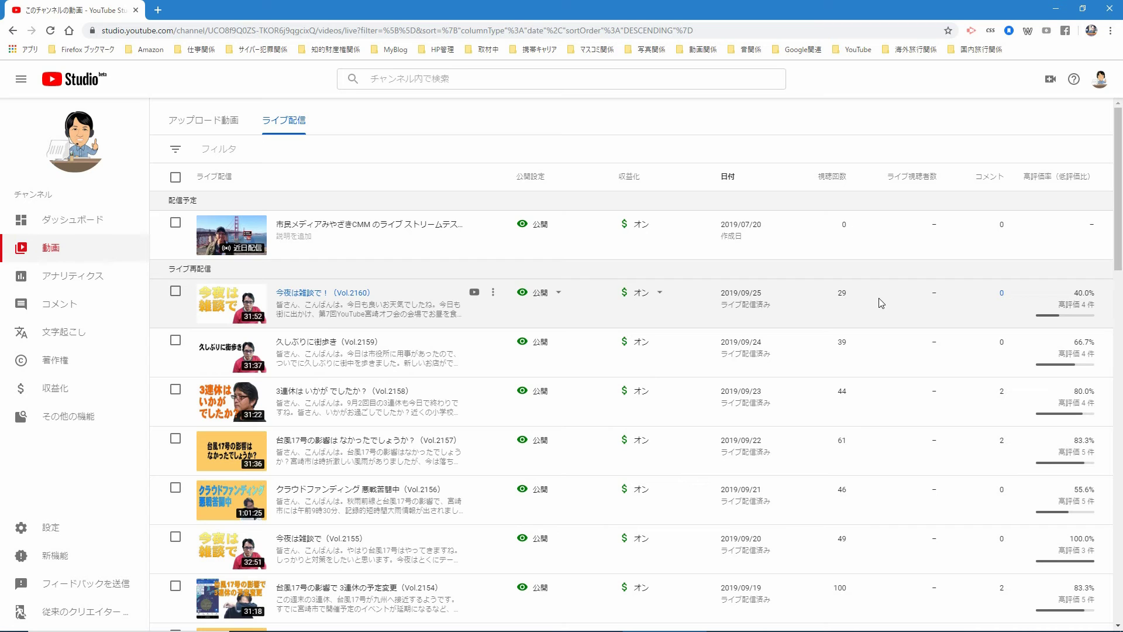
{"action": "scroll", "coordinate": [889, 341], "scroll_direction": "down", "scroll_amount": 2}
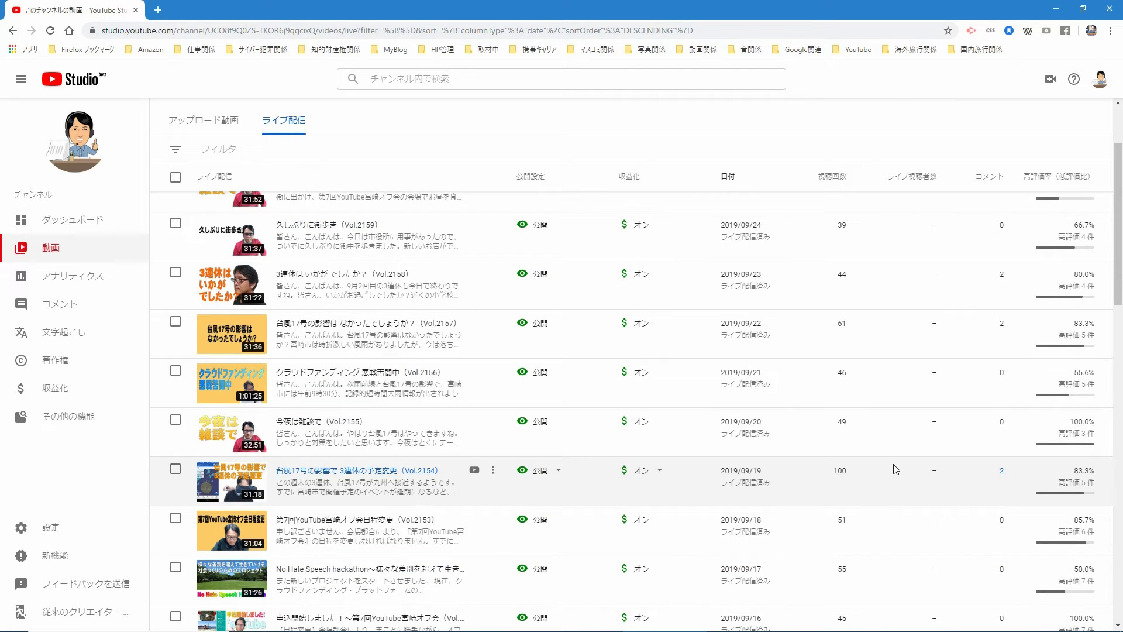
{"action": "scroll", "coordinate": [895, 469], "scroll_direction": "down", "scroll_amount": 2}
{"action": "scroll", "coordinate": [895, 469], "scroll_direction": "down", "scroll_amount": 1}
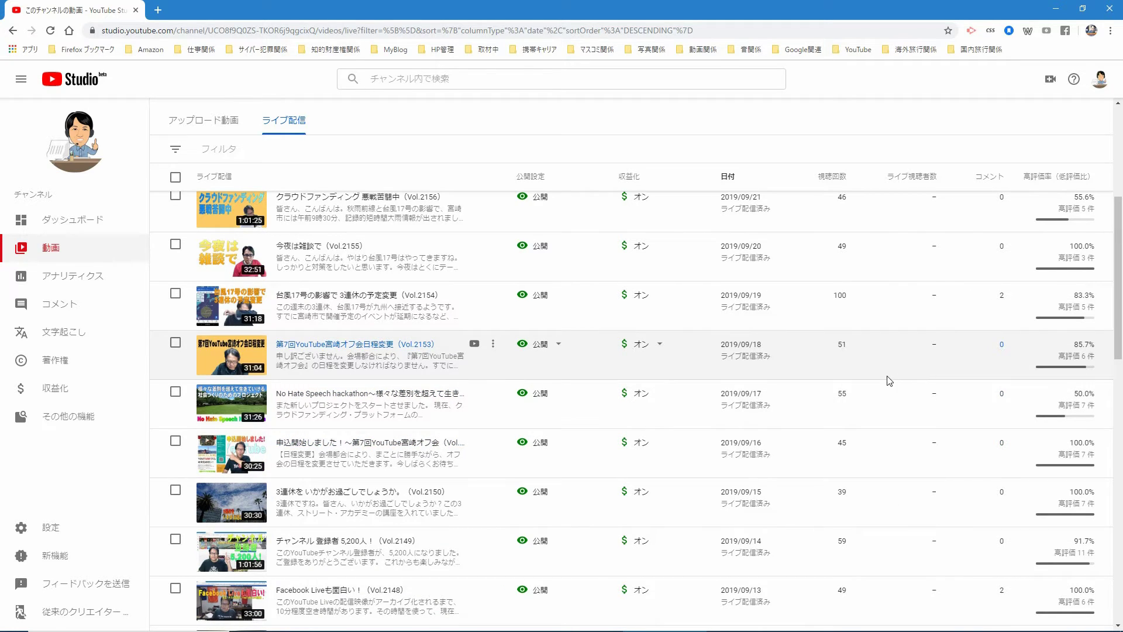
{"action": "scroll", "coordinate": [888, 382], "scroll_direction": "down", "scroll_amount": 3}
{"action": "scroll", "coordinate": [889, 381], "scroll_direction": "down", "scroll_amount": 5}
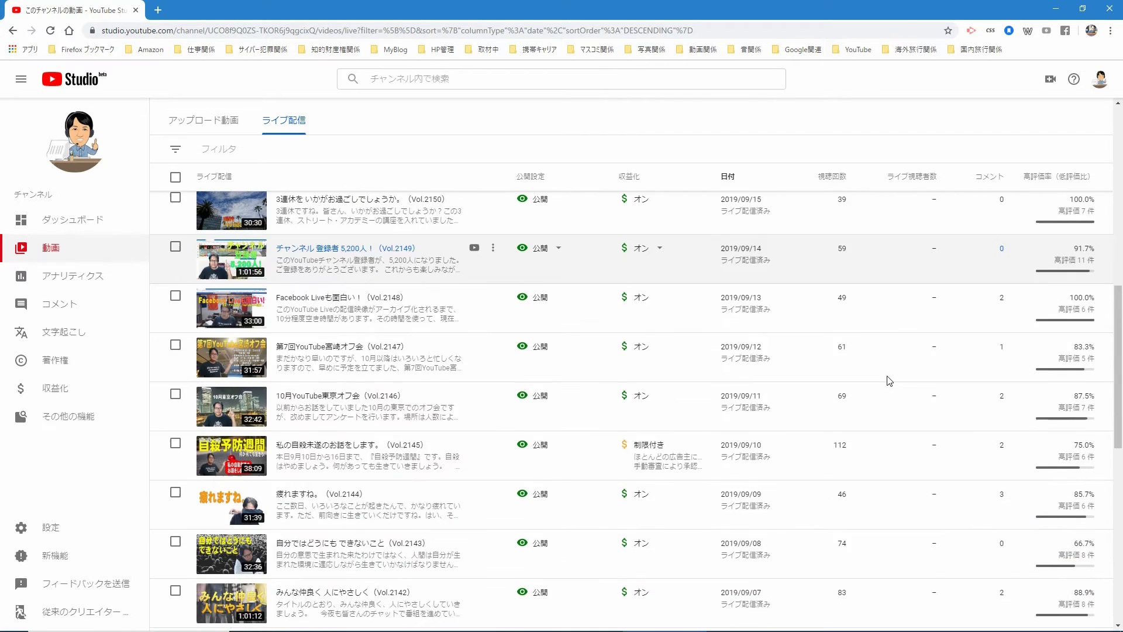
{"action": "scroll", "coordinate": [889, 382], "scroll_direction": "down", "scroll_amount": 3}
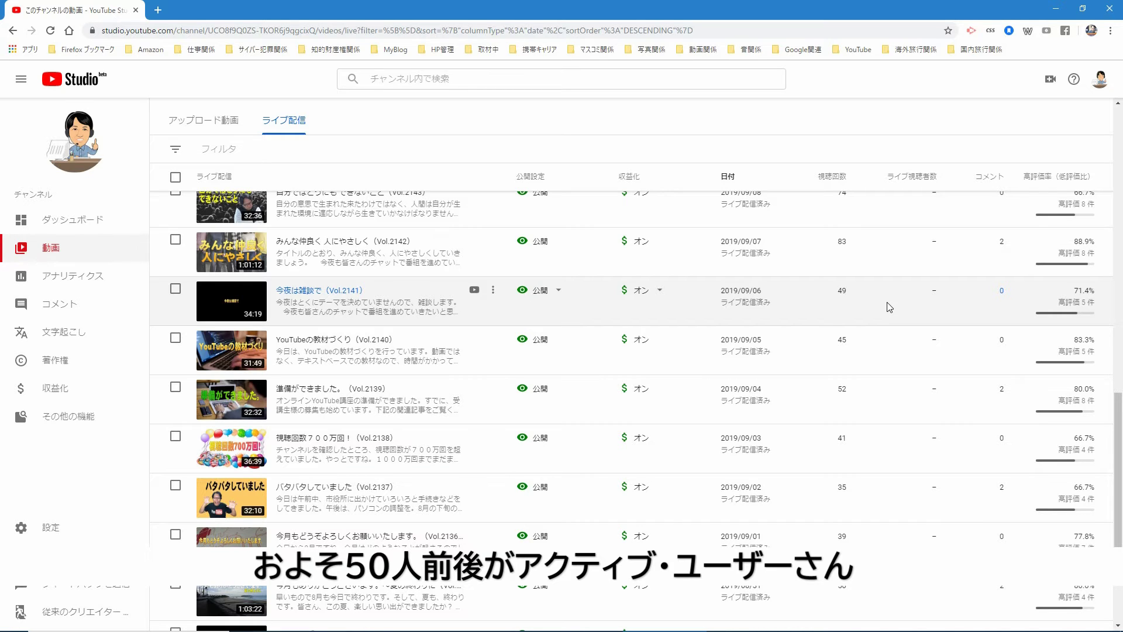
{"action": "scroll", "coordinate": [890, 307], "scroll_direction": "down", "scroll_amount": 3}
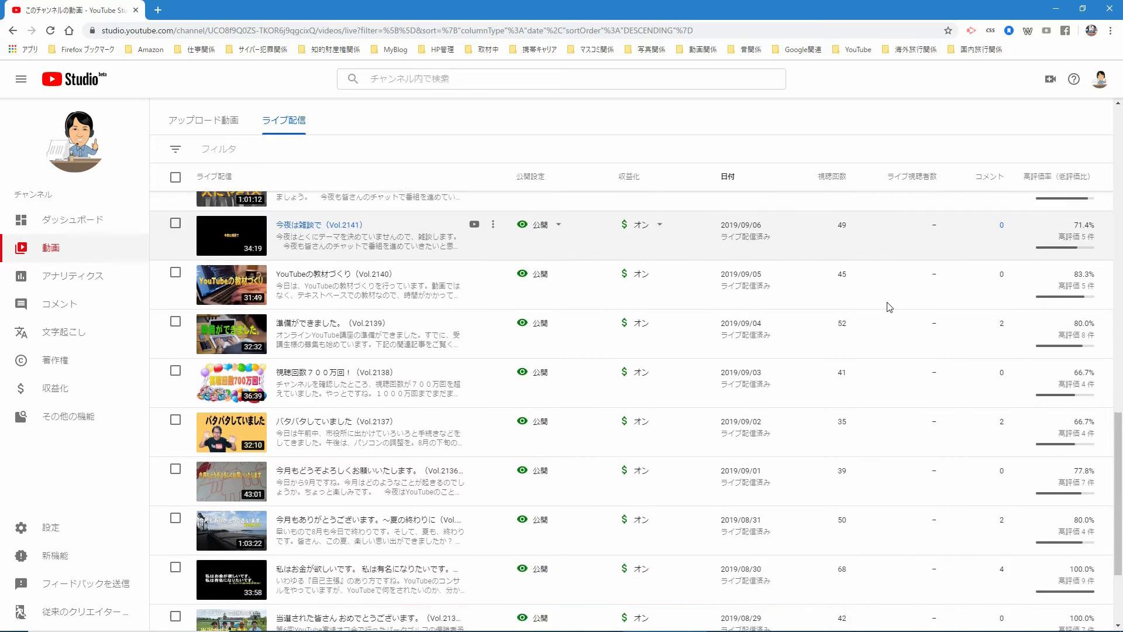
{"action": "scroll", "coordinate": [890, 307], "scroll_direction": "down", "scroll_amount": 1}
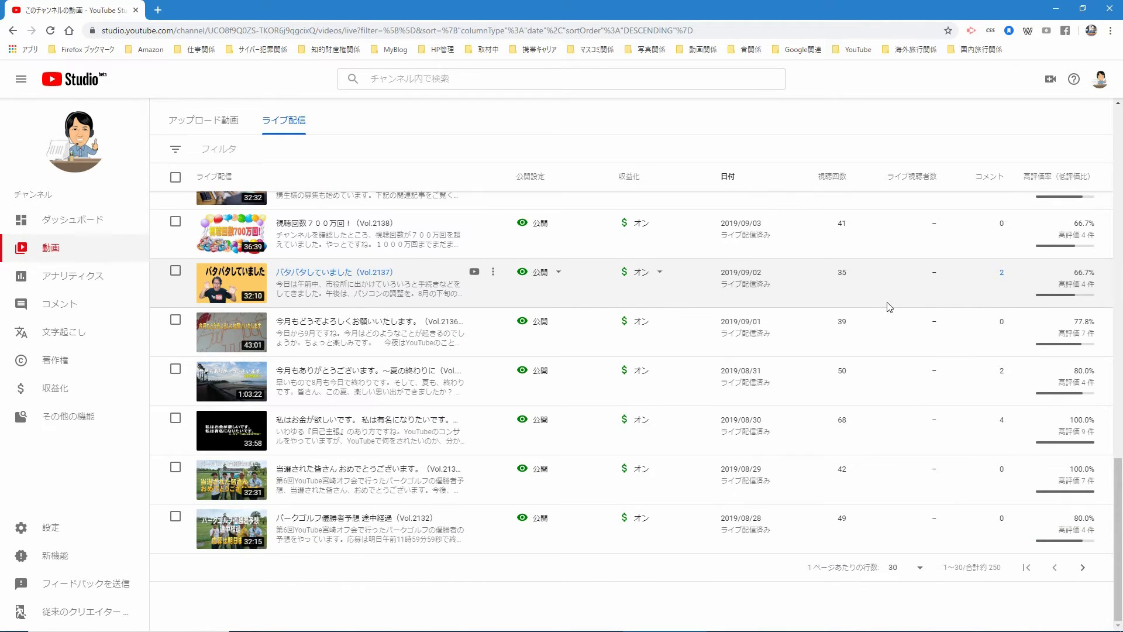
{"action": "scroll", "coordinate": [891, 307], "scroll_direction": "up", "scroll_amount": 4}
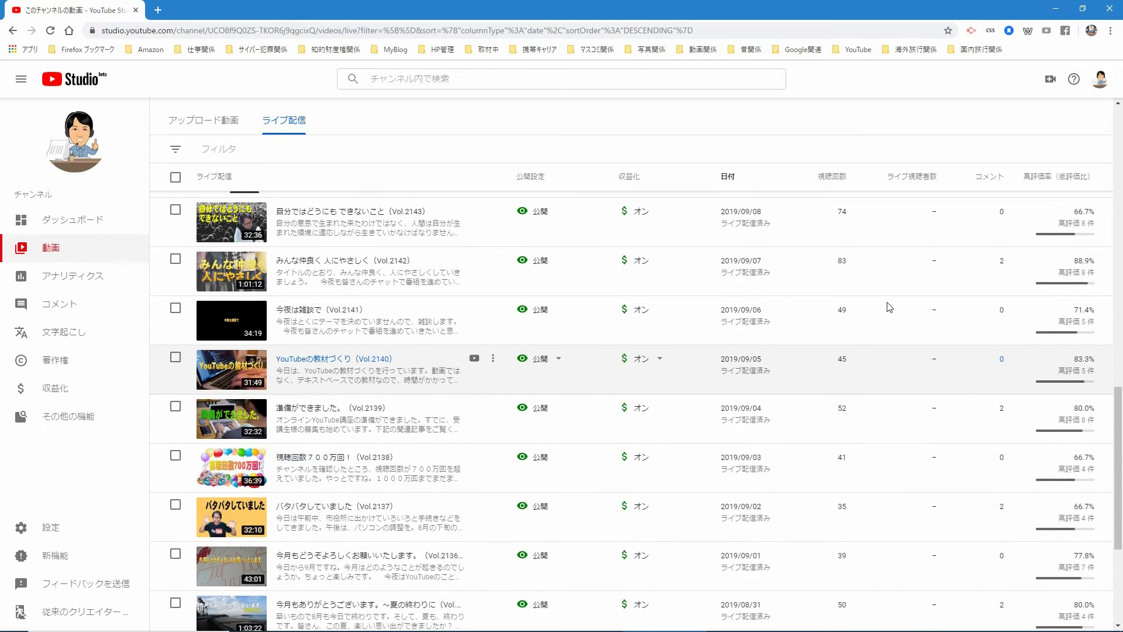
{"action": "scroll", "coordinate": [889, 307], "scroll_direction": "up", "scroll_amount": 5}
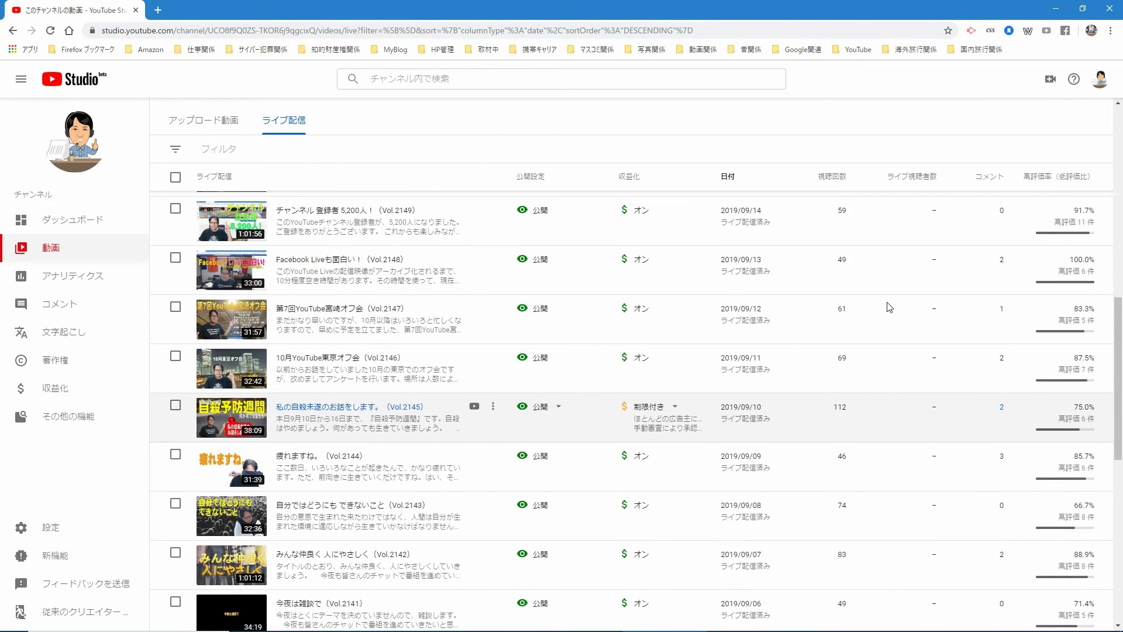
{"action": "scroll", "coordinate": [890, 307], "scroll_direction": "up", "scroll_amount": 11}
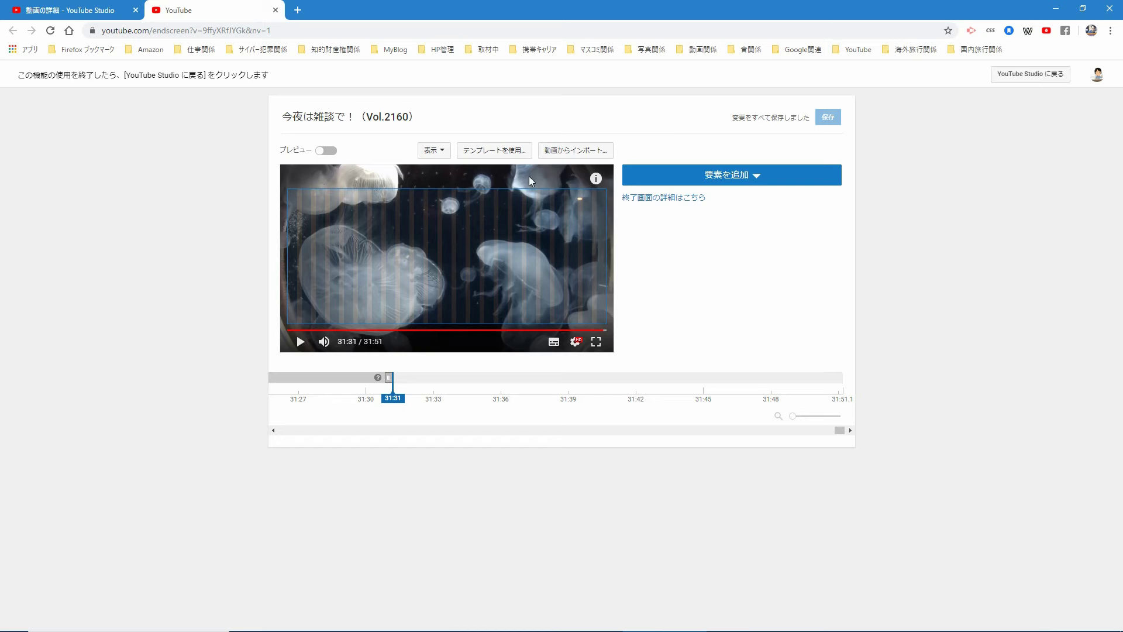
- Apply the end-screen template grouping one video, subscribe and link on the frame's right, and choose 宮崎駅から第7回YouTube宮崎オフ会の会場まで歩く as its video
{"action": "left_click", "coordinate": [514, 158]}
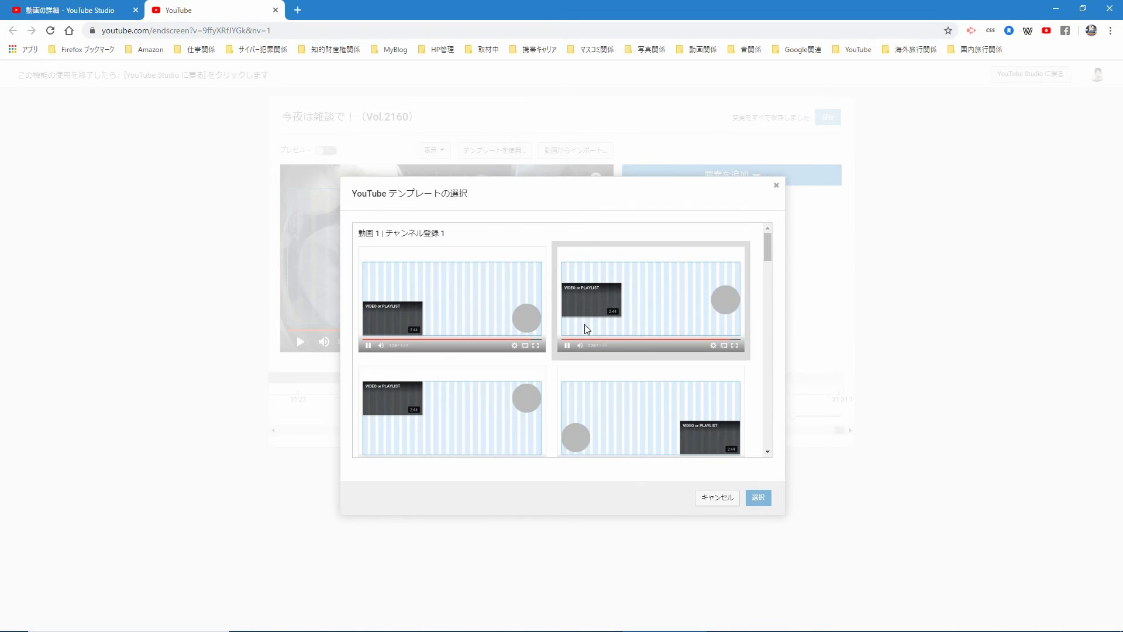
{"action": "scroll", "coordinate": [619, 340], "scroll_direction": "down", "scroll_amount": 5}
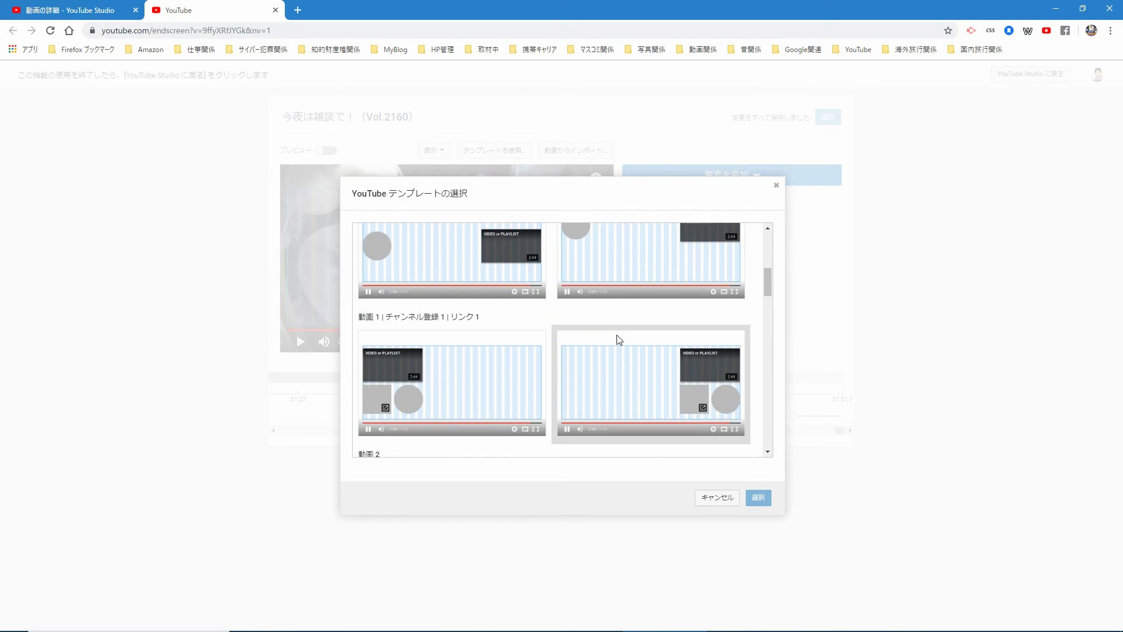
{"action": "left_click", "coordinate": [620, 382]}
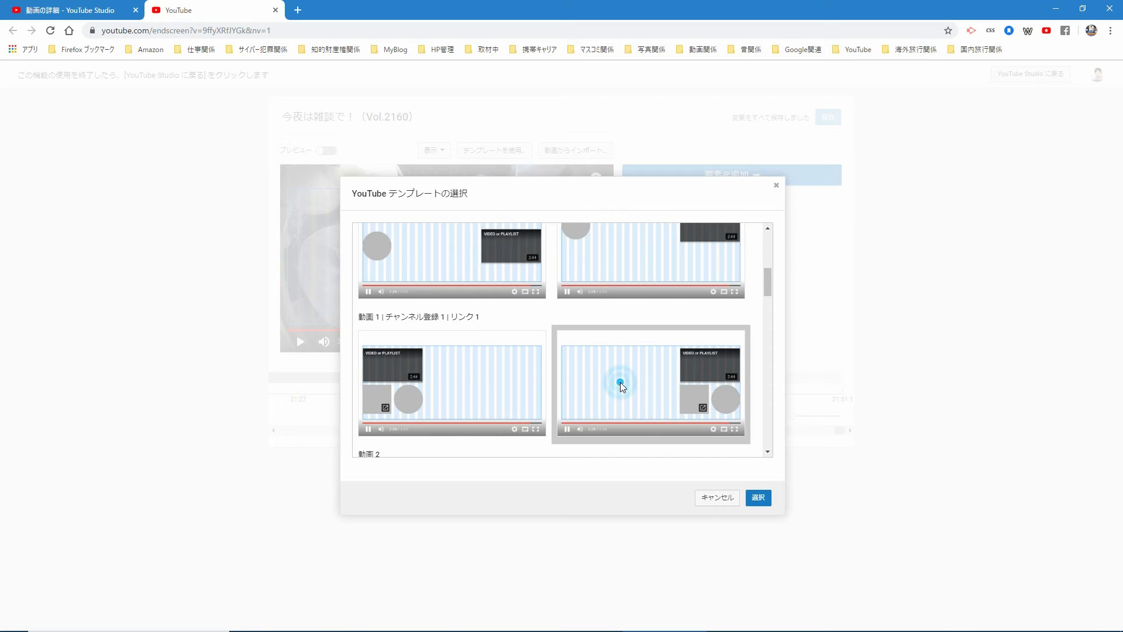
{"action": "left_click", "coordinate": [761, 499]}
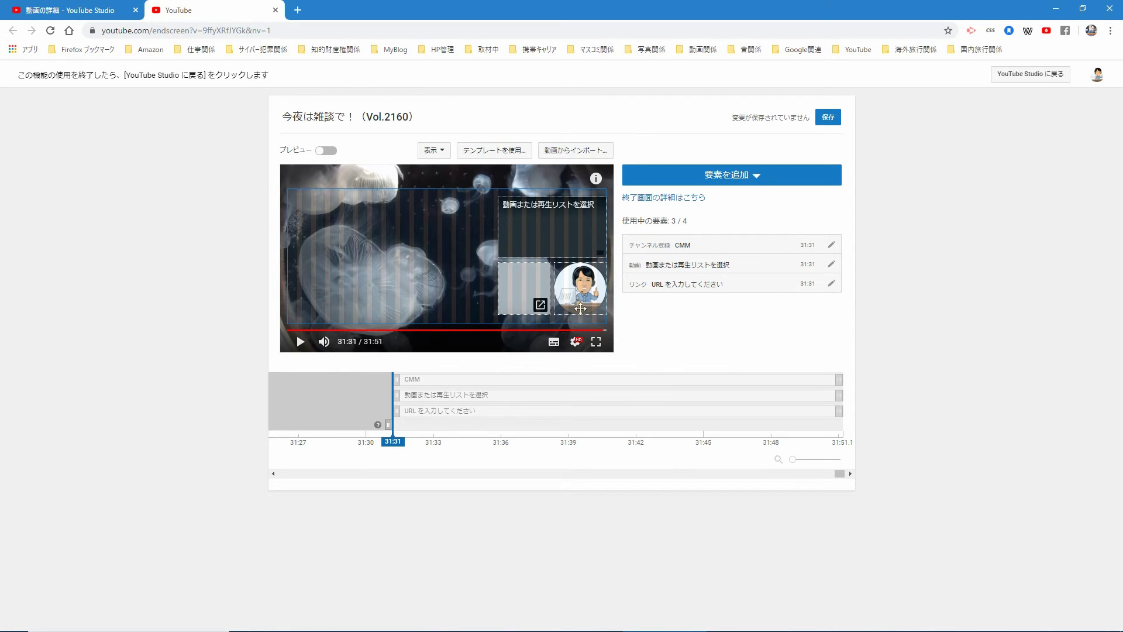
{"action": "left_click", "coordinate": [832, 266]}
{"action": "left_click", "coordinate": [447, 351]}
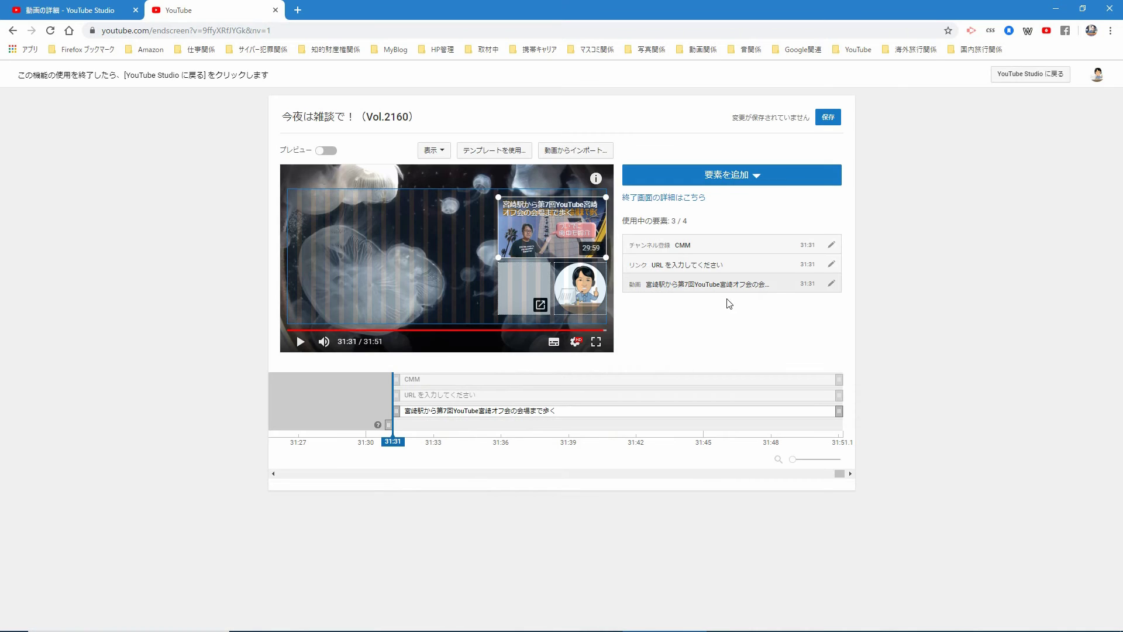
{"action": "left_click", "coordinate": [826, 265]}
{"action": "left_click", "coordinate": [480, 245]}
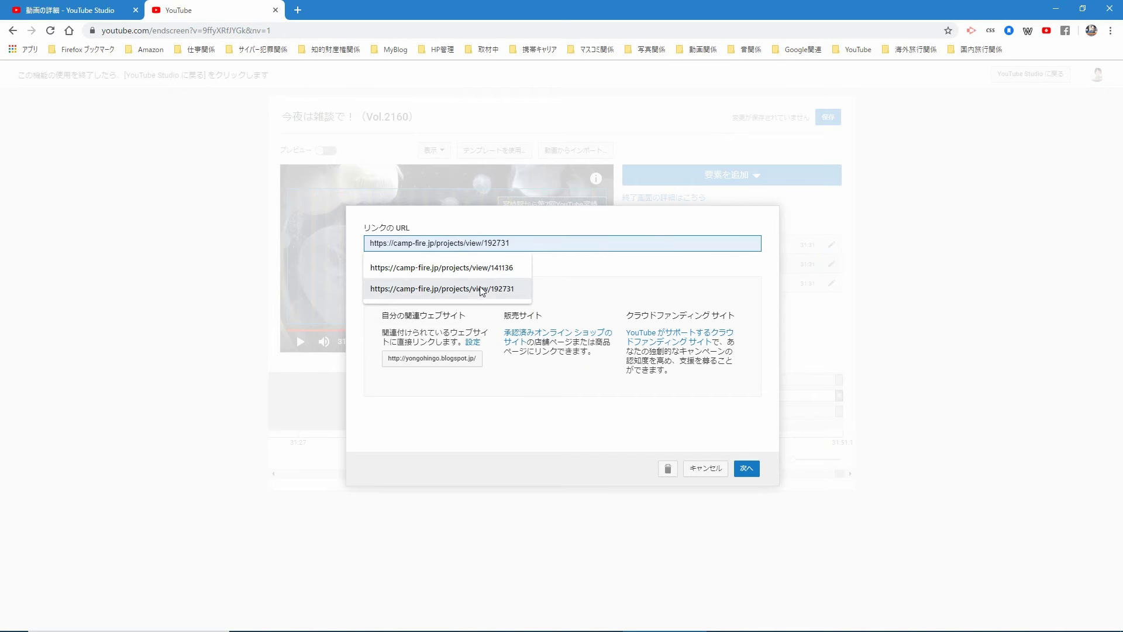
{"action": "left_click", "coordinate": [478, 285]}
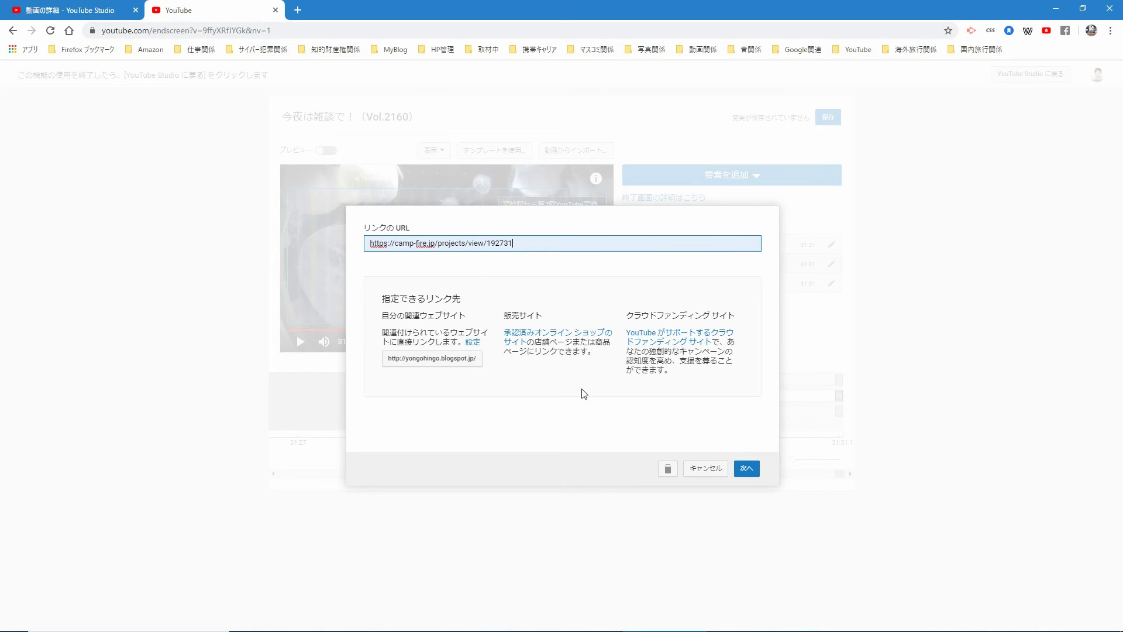
{"action": "left_click", "coordinate": [747, 469]}
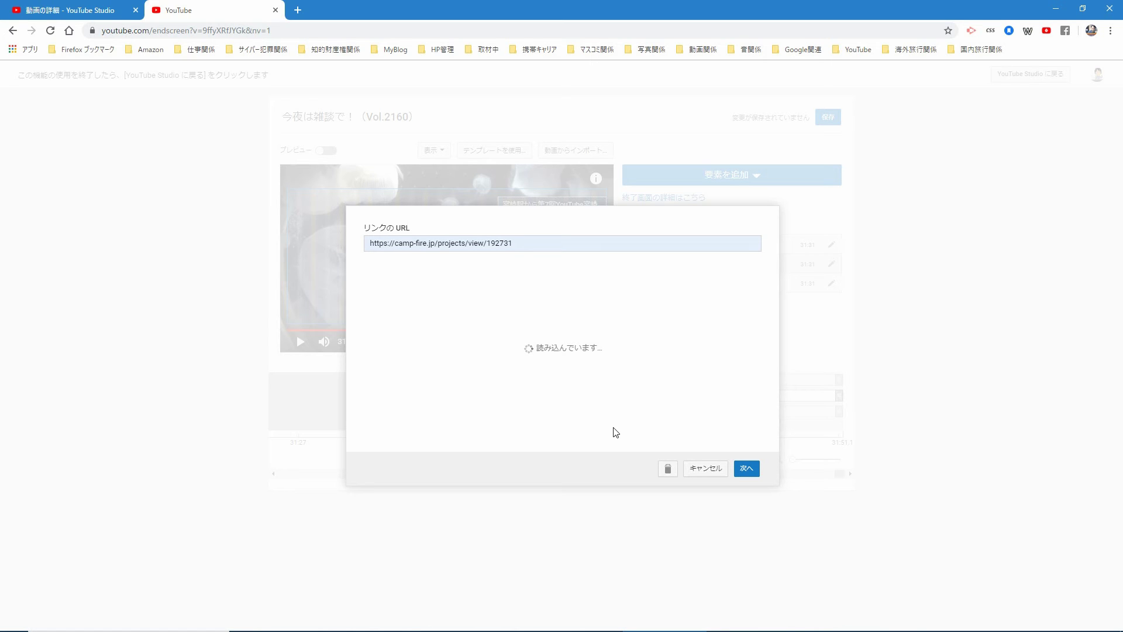
{"action": "left_click", "coordinate": [518, 355]}
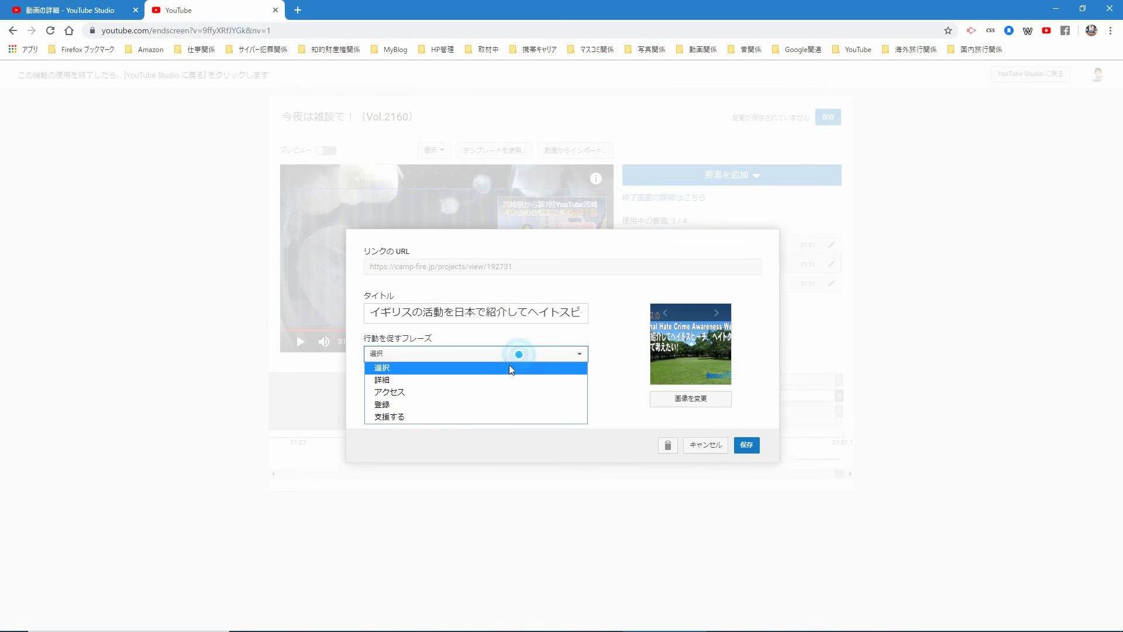
{"action": "left_click", "coordinate": [468, 417]}
{"action": "left_click", "coordinate": [745, 443]}
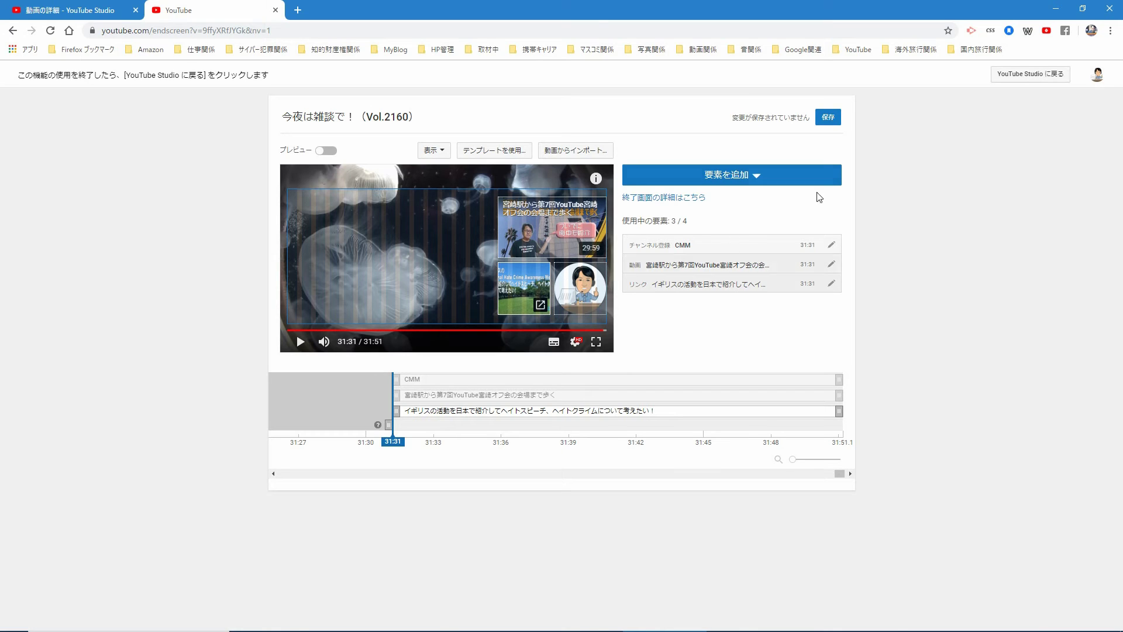
- Save the end screen of 今夜は雑談で!(Vol.2160) and return to YouTube Studio
{"action": "left_click", "coordinate": [833, 120]}
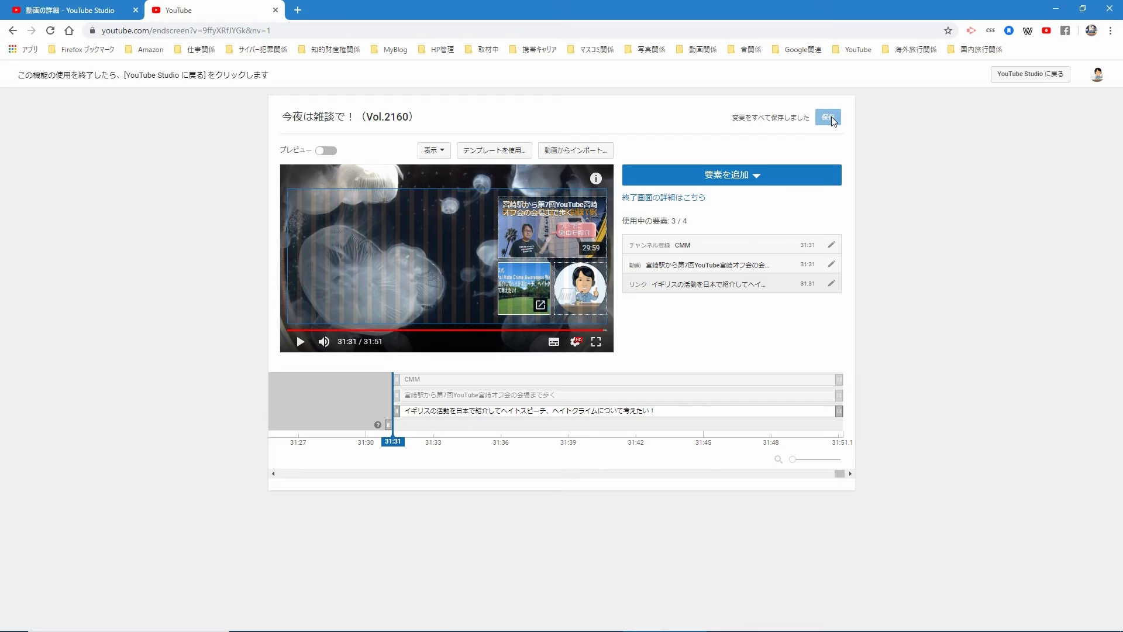
{"action": "left_click", "coordinate": [1029, 76]}
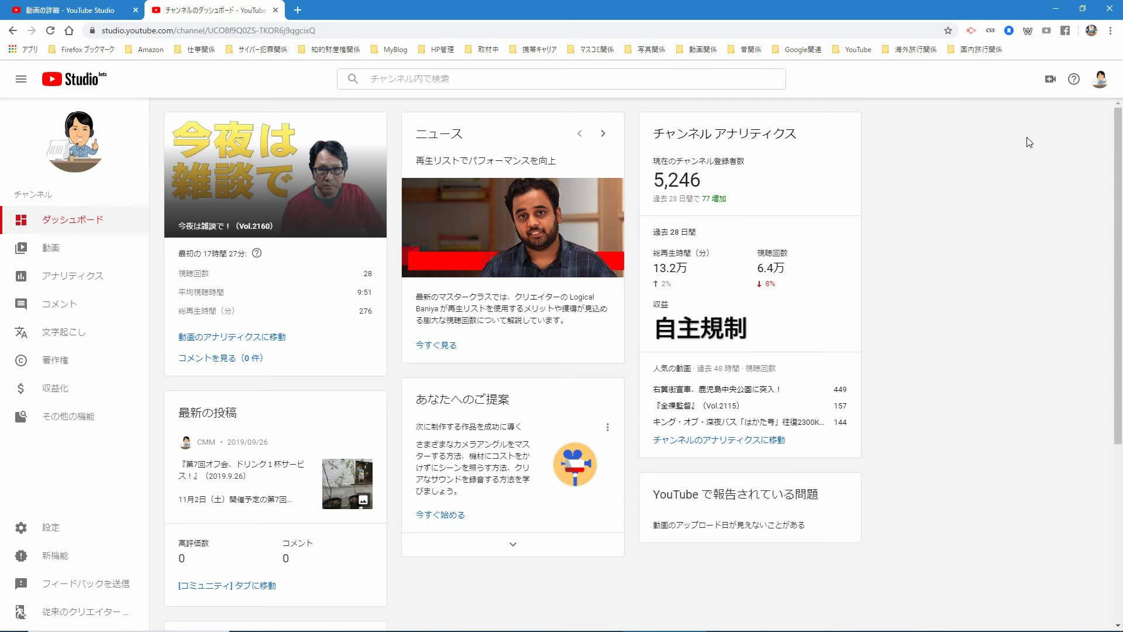